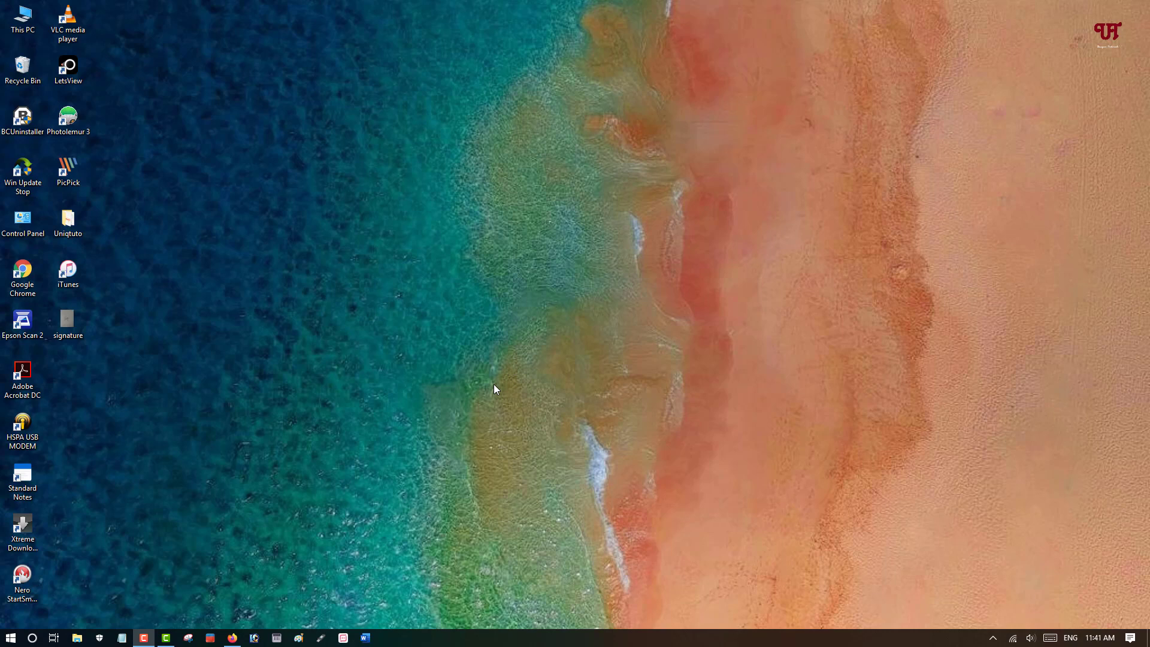
- Preview the signature photo, then bring up remove.bg in a half-screen window beside the desktop
{"action": "double_click", "coordinate": [82, 328]}
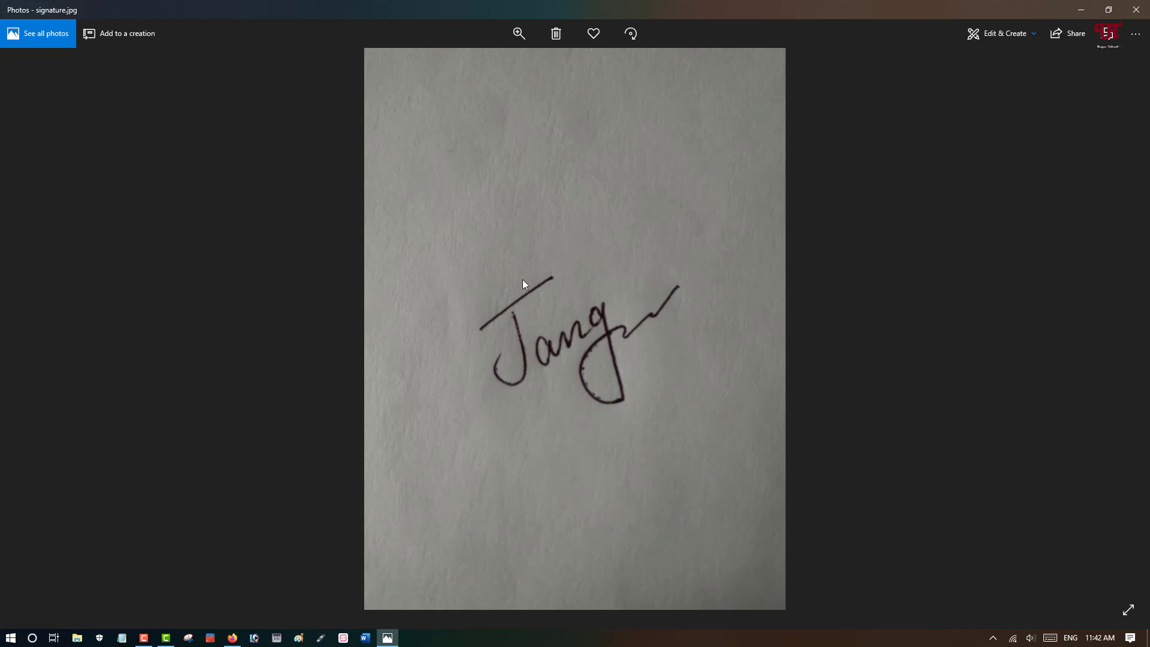
{"action": "left_click", "coordinate": [1108, 9]}
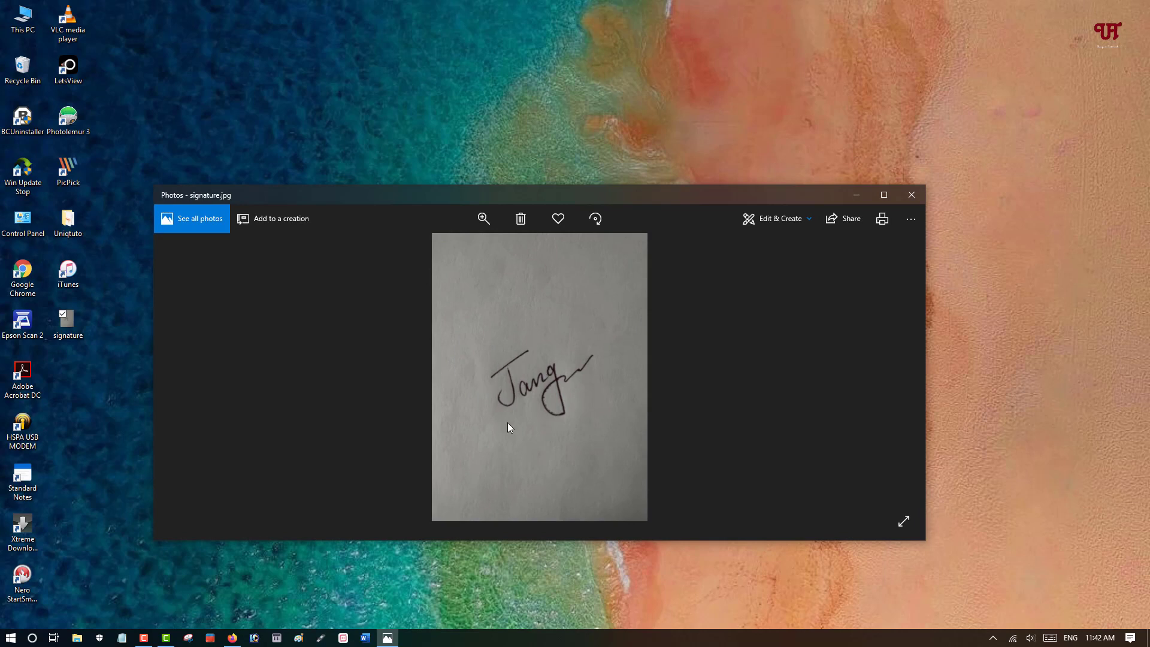
{"action": "left_click", "coordinate": [912, 195]}
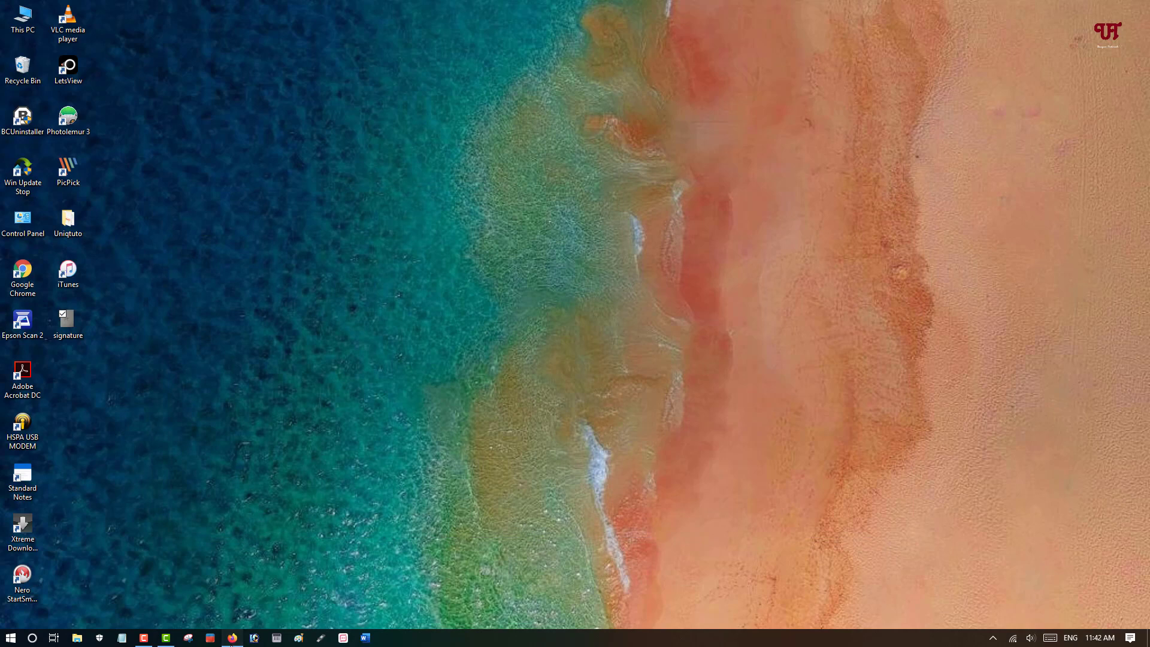
{"action": "left_click", "coordinate": [232, 639]}
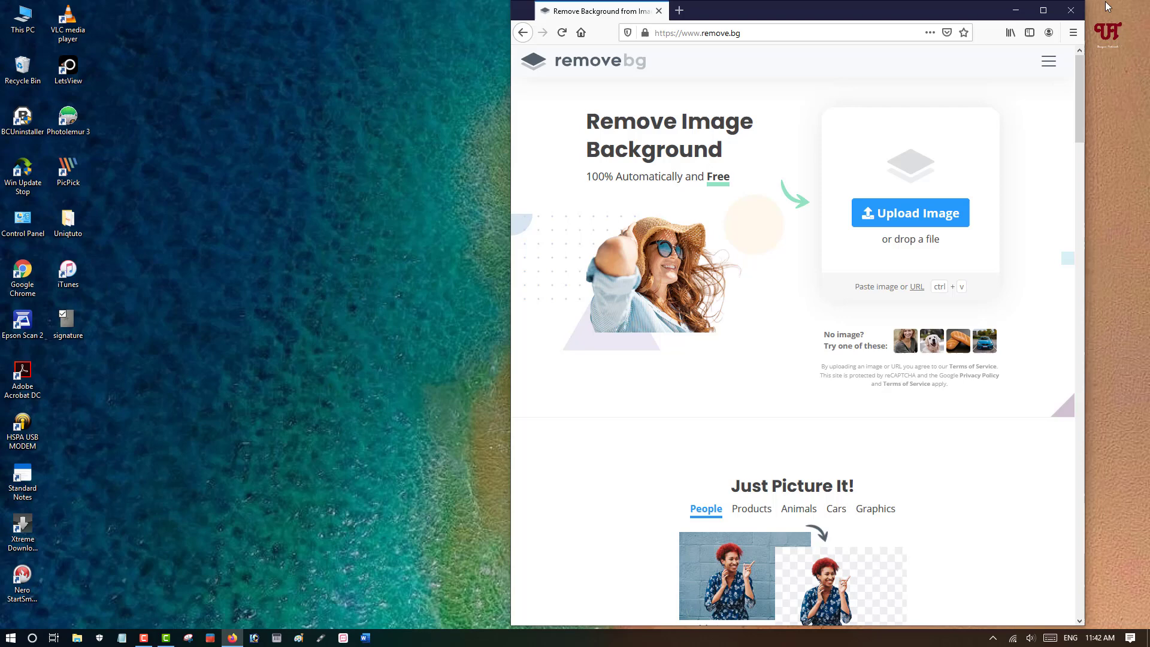
{"action": "left_click", "coordinate": [1109, 9]}
- Drop the desktop signature file onto remove.bg to upload it, and maximize Firefox
{"action": "left_click_drag", "start_coordinate": [67, 323], "coordinate": [876, 197]}
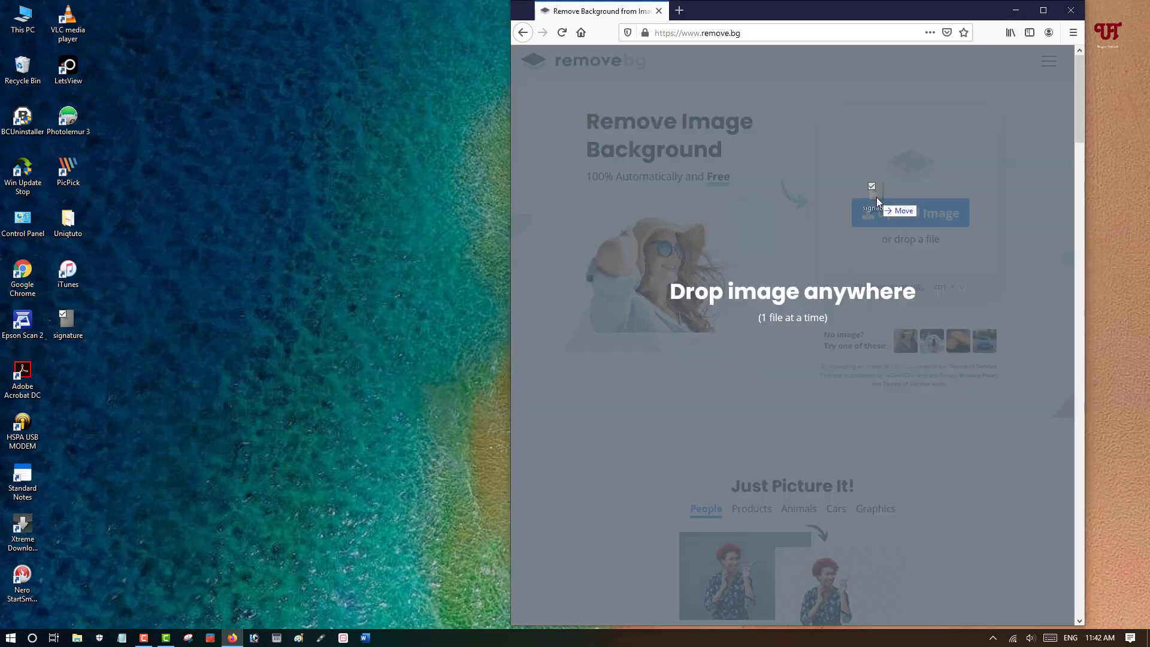
{"action": "left_click_drag", "start_coordinate": [876, 197], "coordinate": [876, 198]}
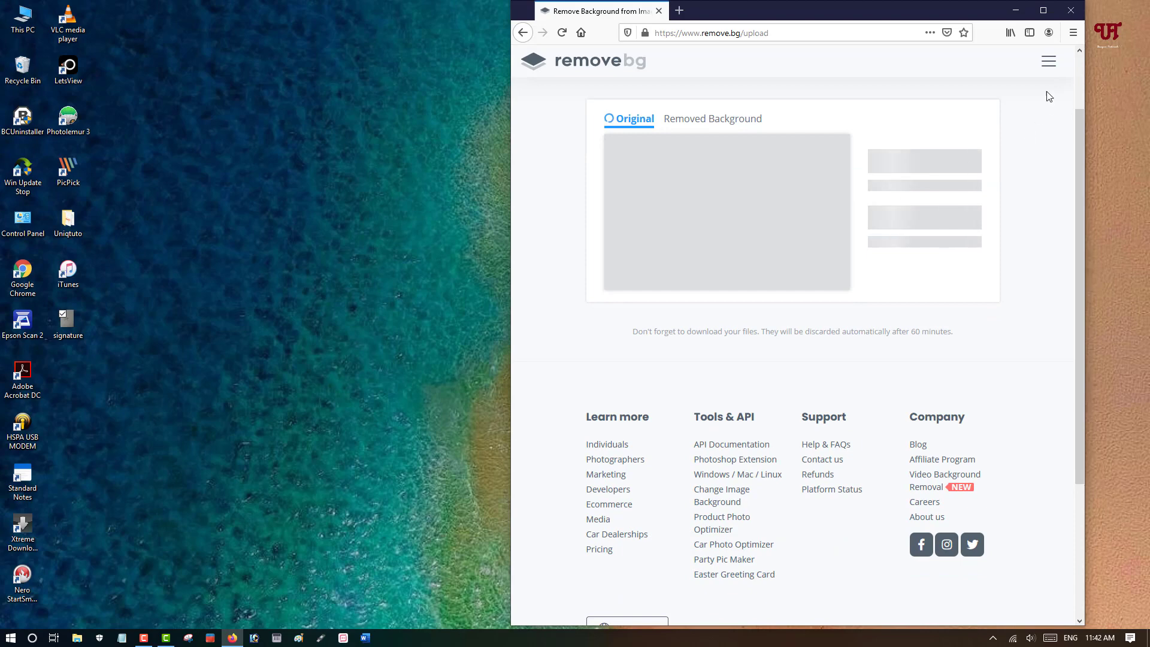
{"action": "left_click", "coordinate": [1042, 10]}
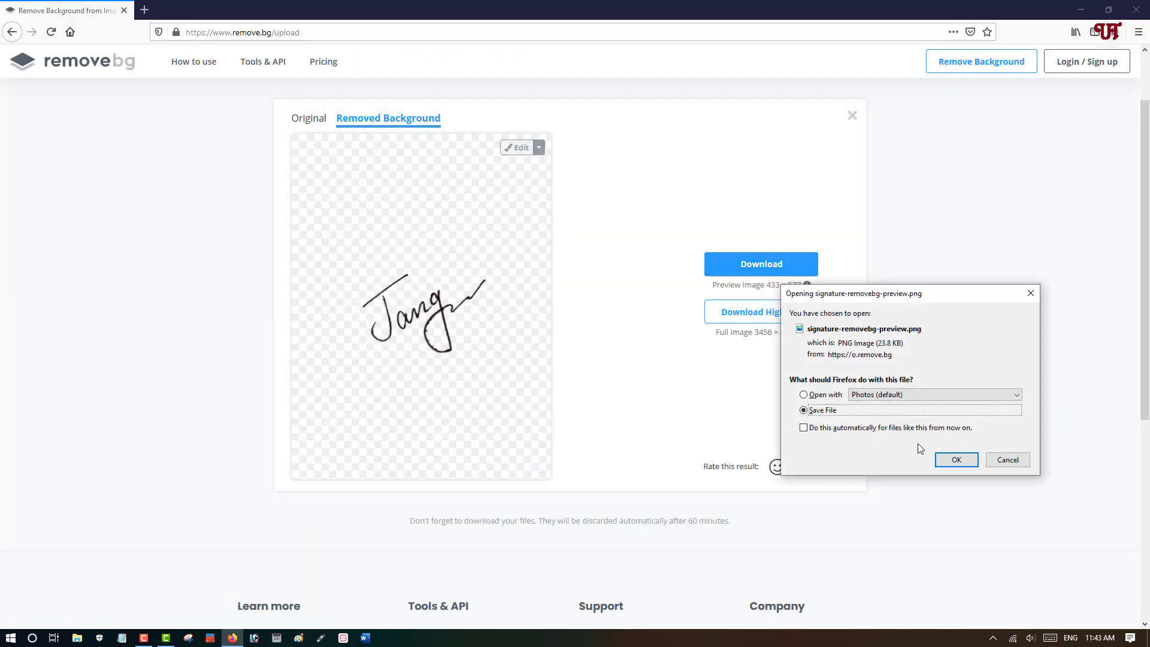
- Save the signature-removebg-preview PNG and open it in Photos
{"action": "left_click", "coordinate": [957, 460]}
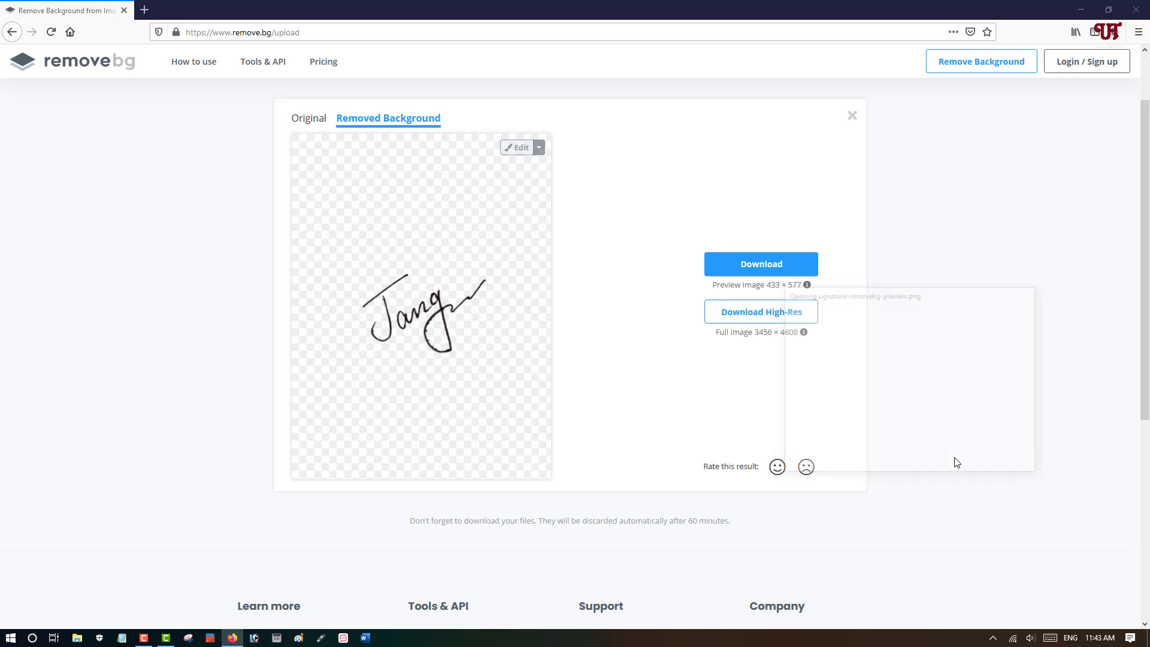
{"action": "left_click", "coordinate": [1057, 33]}
{"action": "mouse_move", "coordinate": [935, 63]}
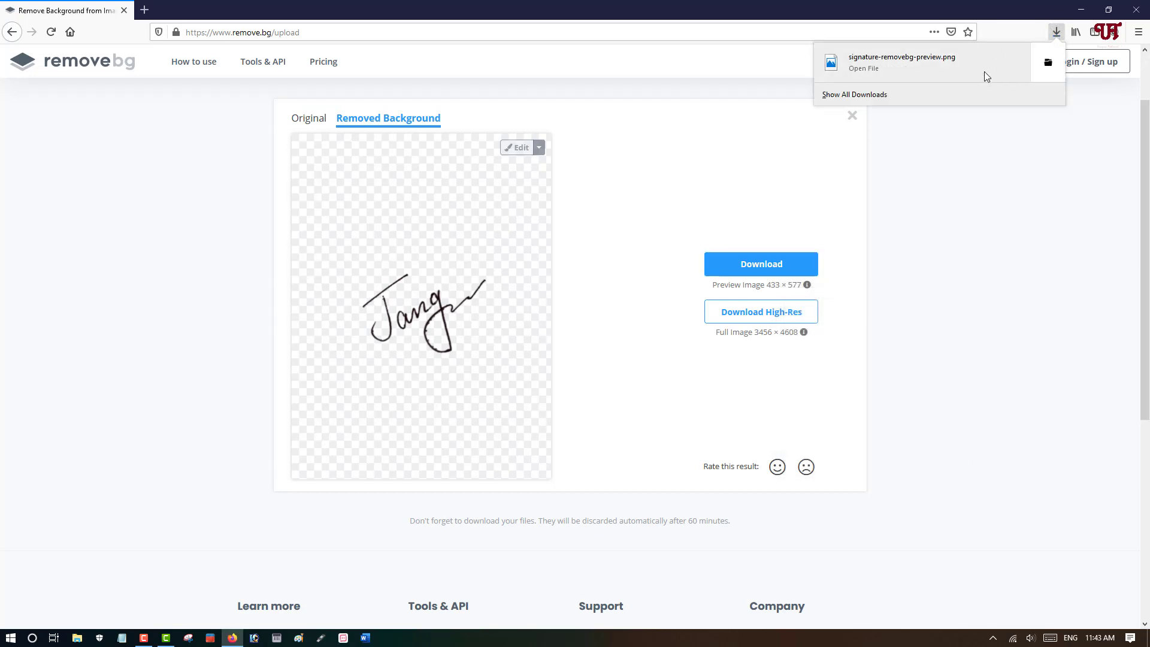
{"action": "left_click", "coordinate": [953, 68]}
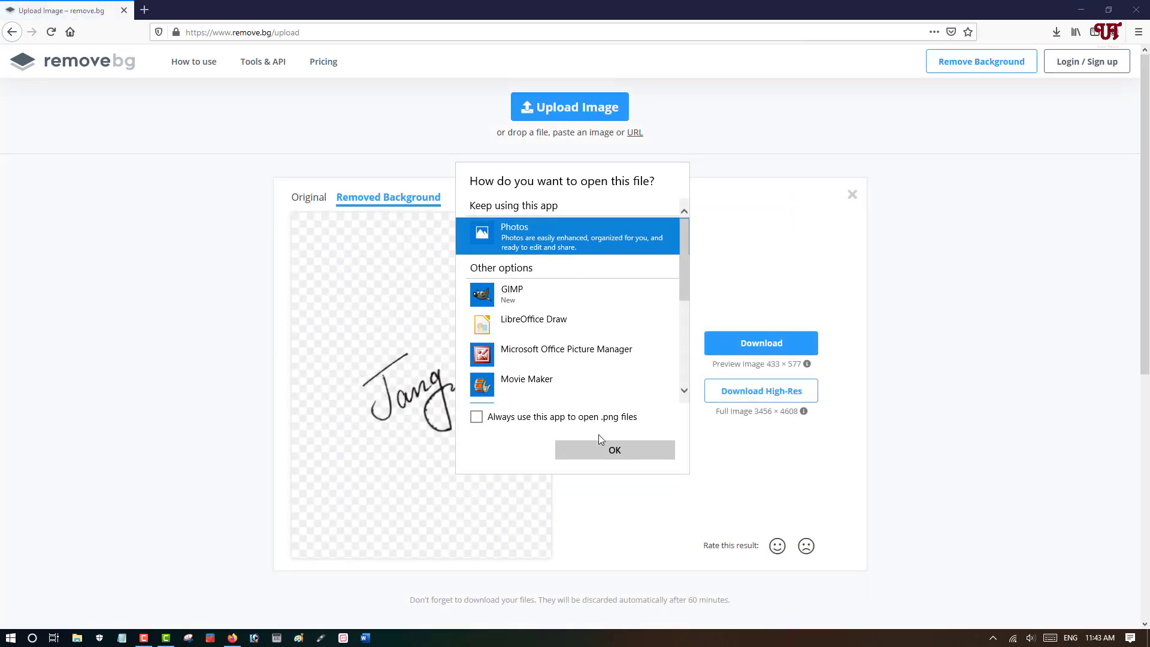
{"action": "left_click", "coordinate": [614, 457]}
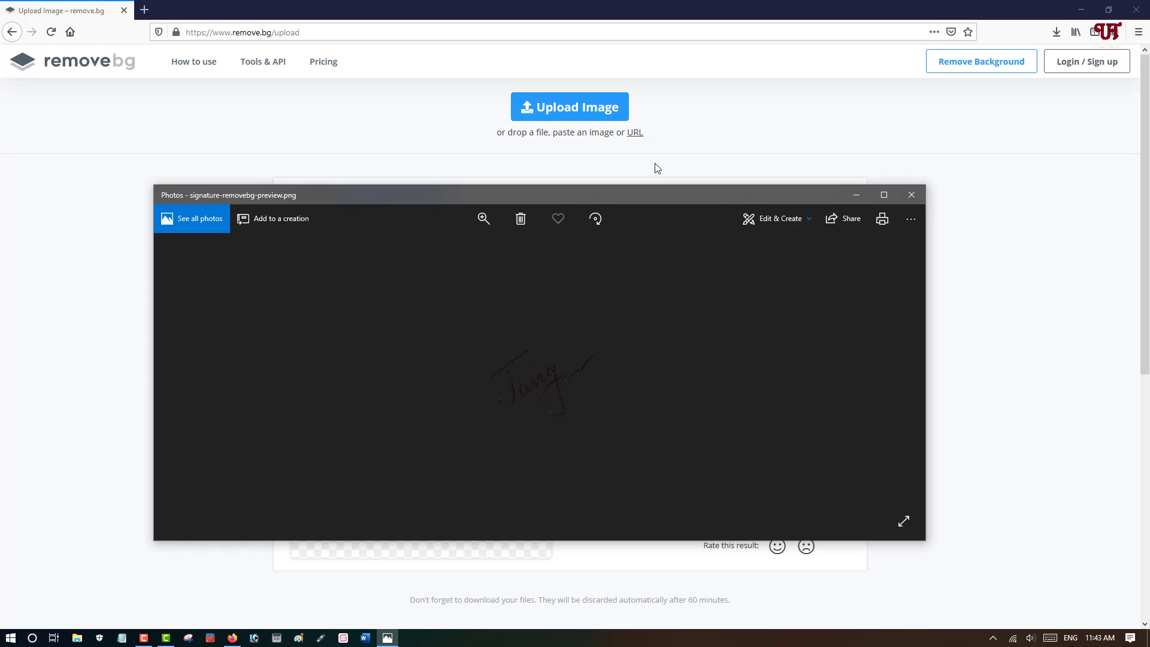
- Close the Photos preview and show the Downloads folder containing the PNG
{"action": "left_click_drag", "start_coordinate": [641, 195], "coordinate": [628, 114]}
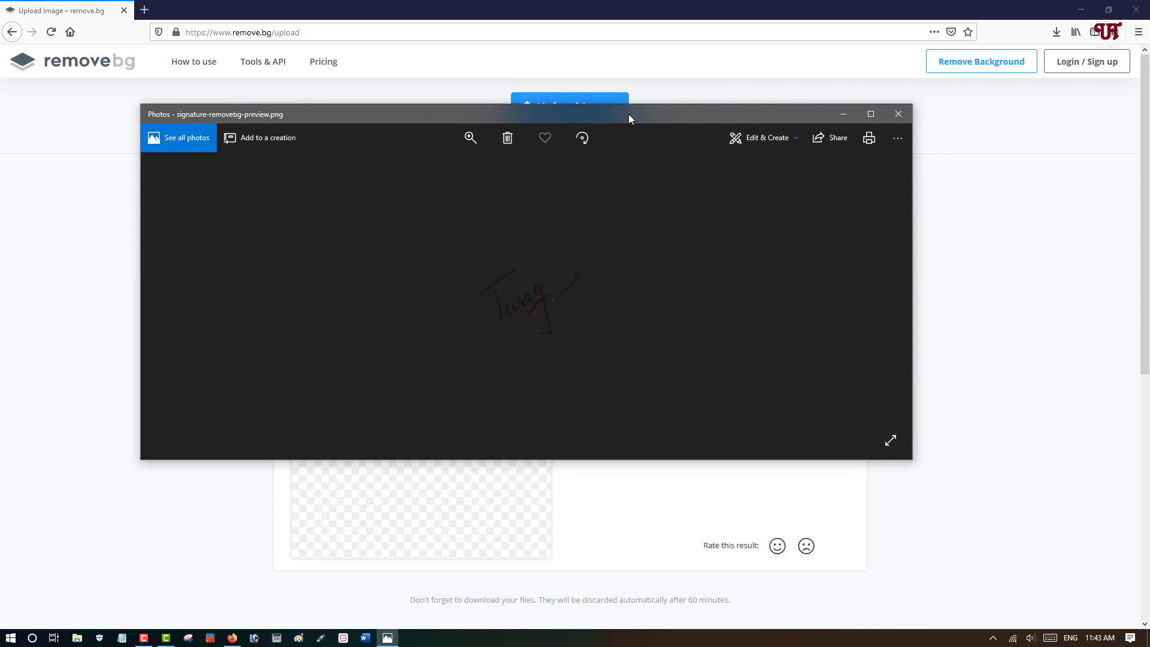
{"action": "left_click", "coordinate": [909, 120]}
{"action": "left_click", "coordinate": [1057, 32]}
{"action": "left_click", "coordinate": [1052, 70]}
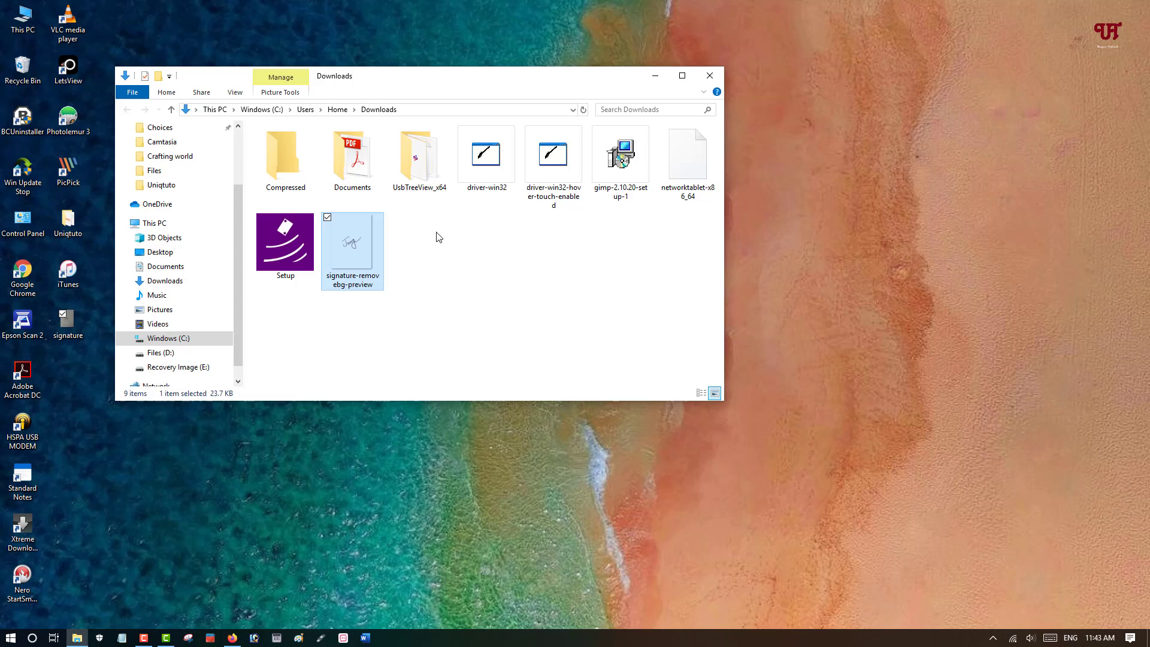
- Drag signature-removebg-preview from Downloads to the desktop, then close File Explorer
{"action": "left_click_drag", "start_coordinate": [429, 95], "coordinate": [660, 91]}
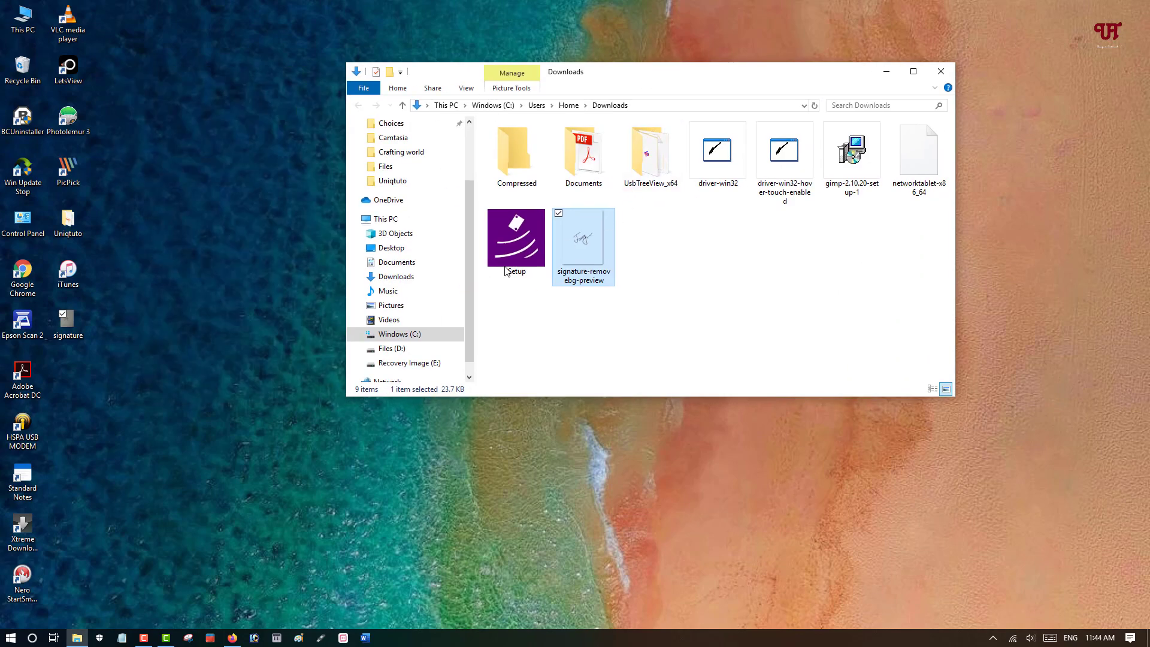
{"action": "left_click_drag", "start_coordinate": [506, 272], "coordinate": [149, 405]}
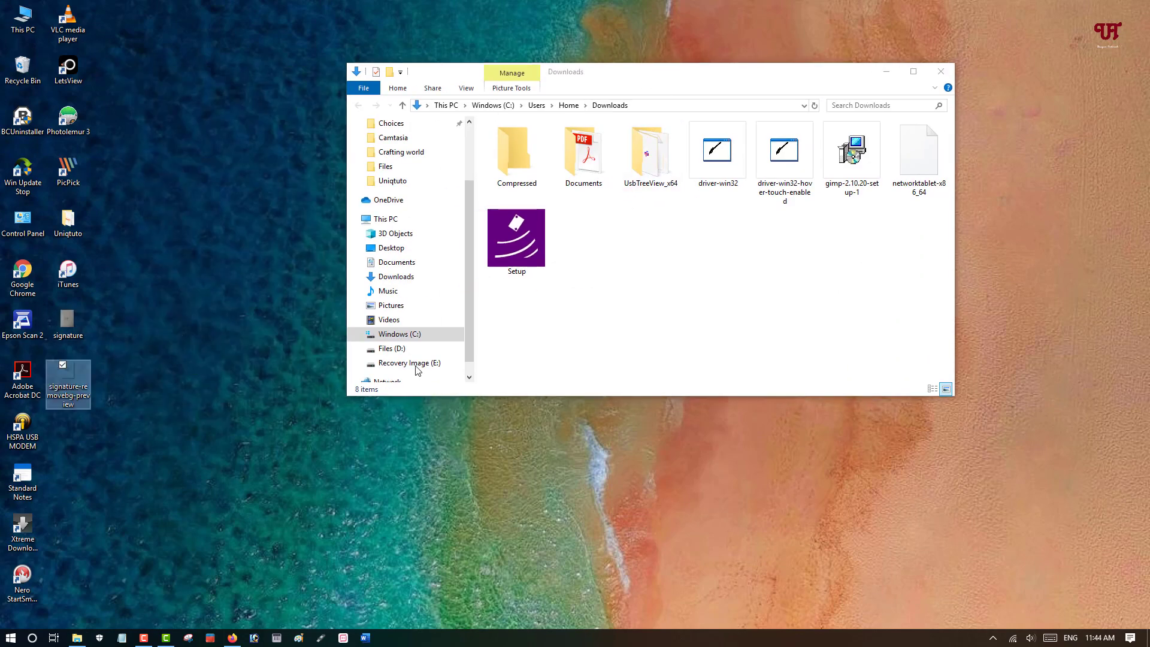
{"action": "left_click", "coordinate": [941, 71]}
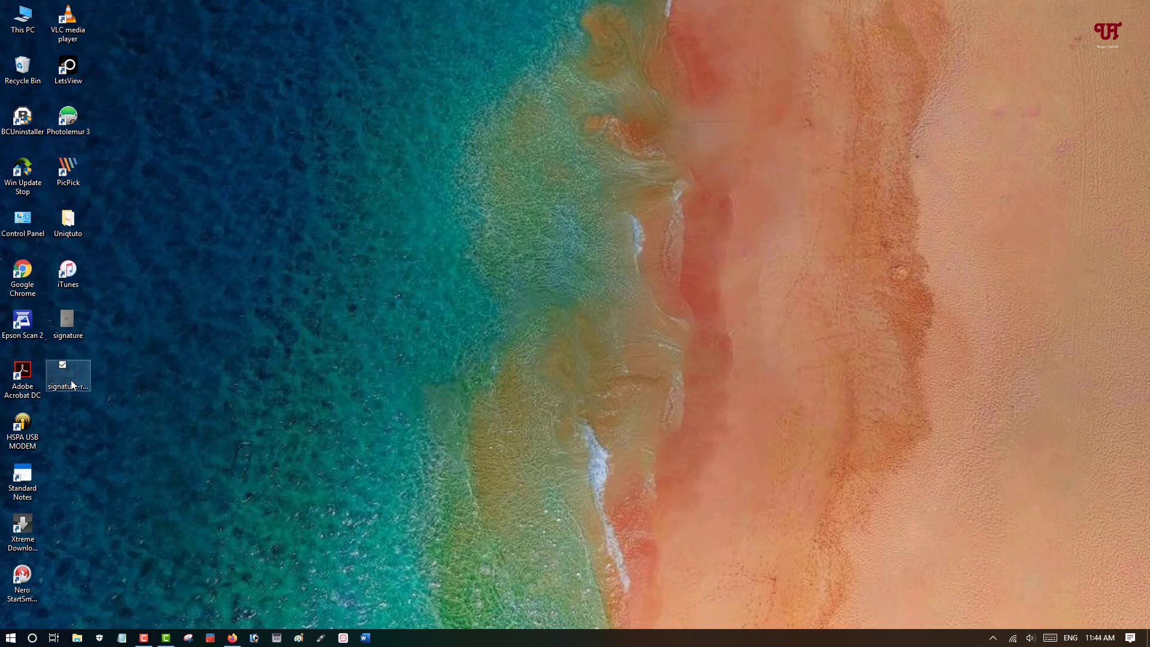
- Open signature.jpg and the signature-removebg-preview PNG in Photos
{"action": "double_click", "coordinate": [70, 325]}
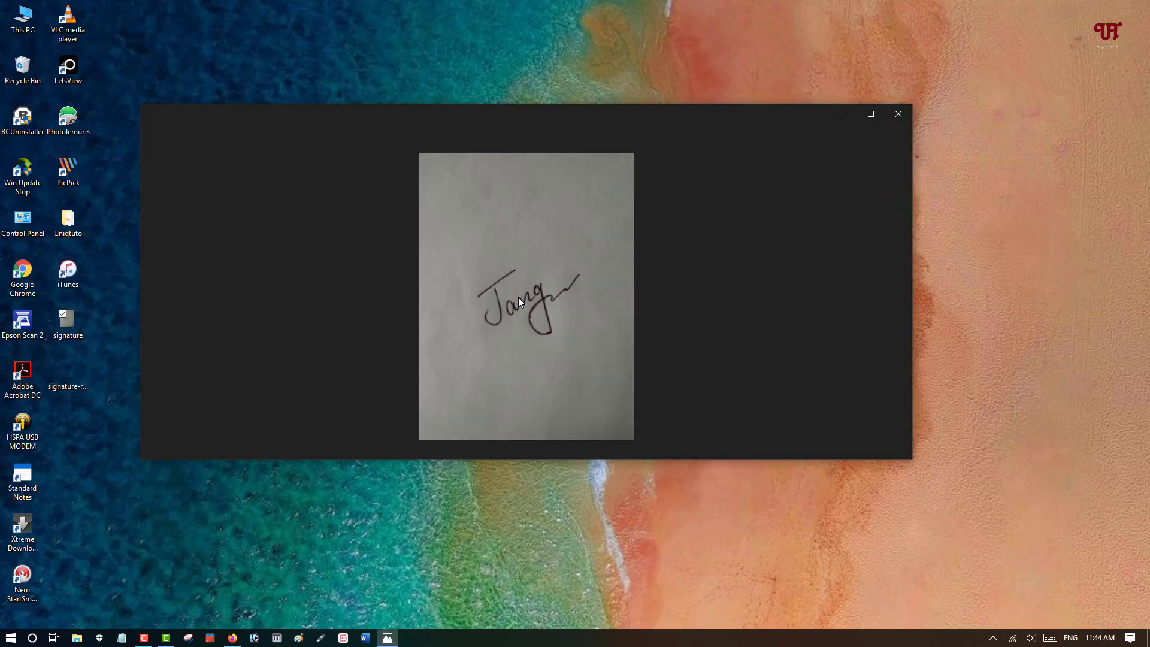
{"action": "right_click", "coordinate": [72, 375]}
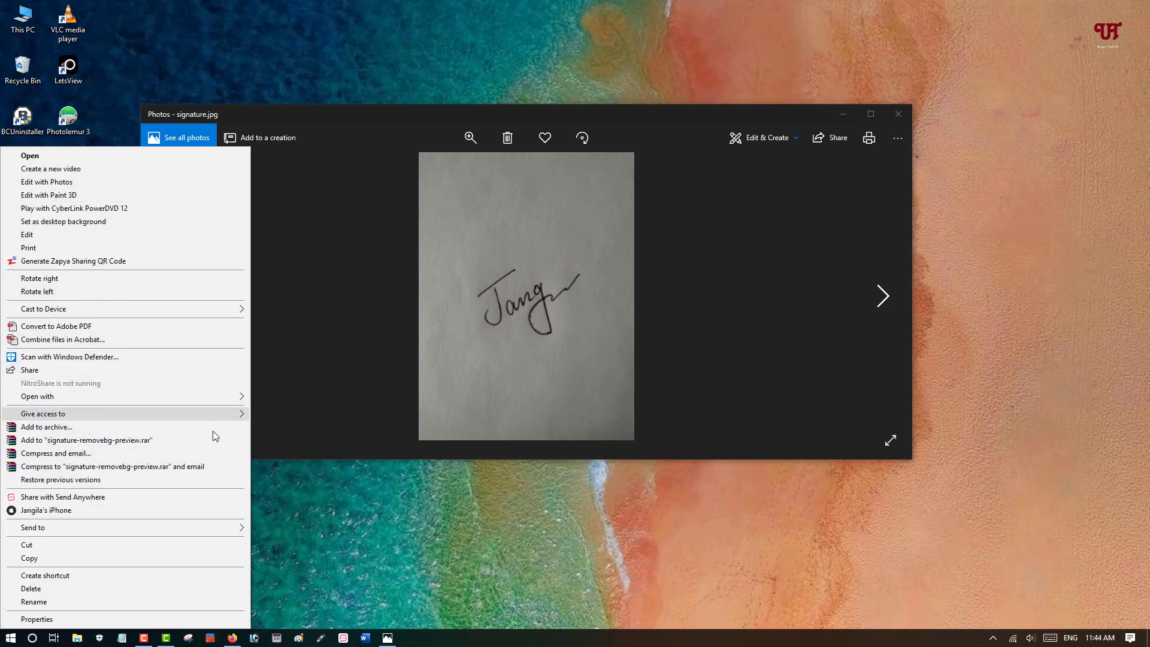
{"action": "mouse_move", "coordinate": [126, 397]}
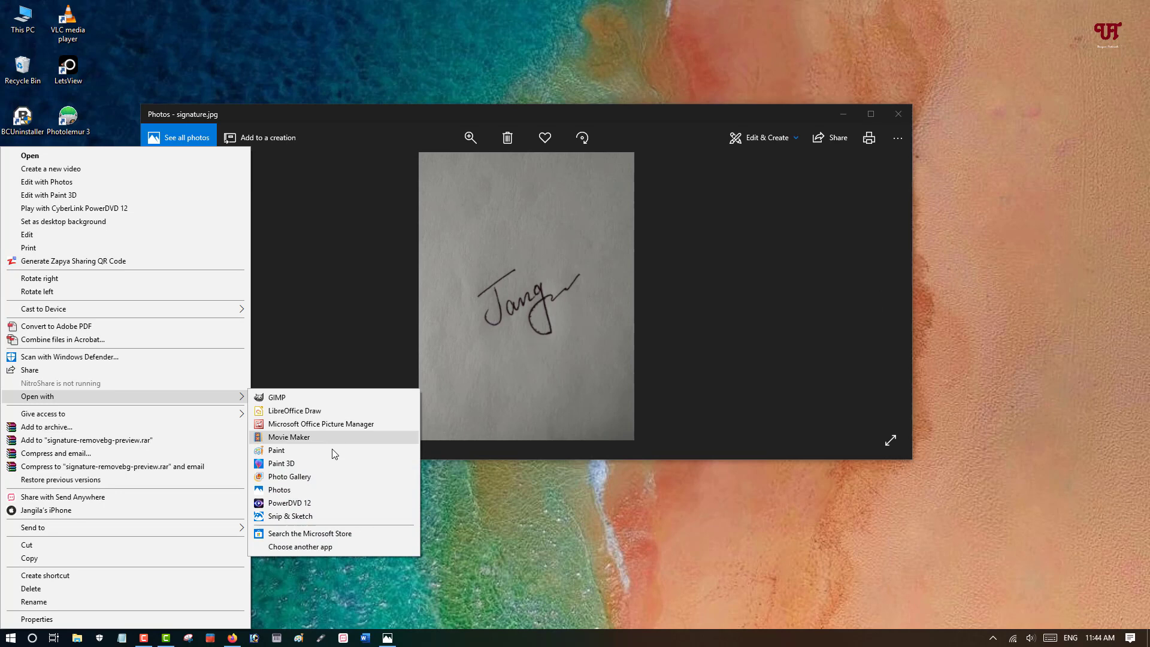
{"action": "left_click", "coordinate": [329, 488]}
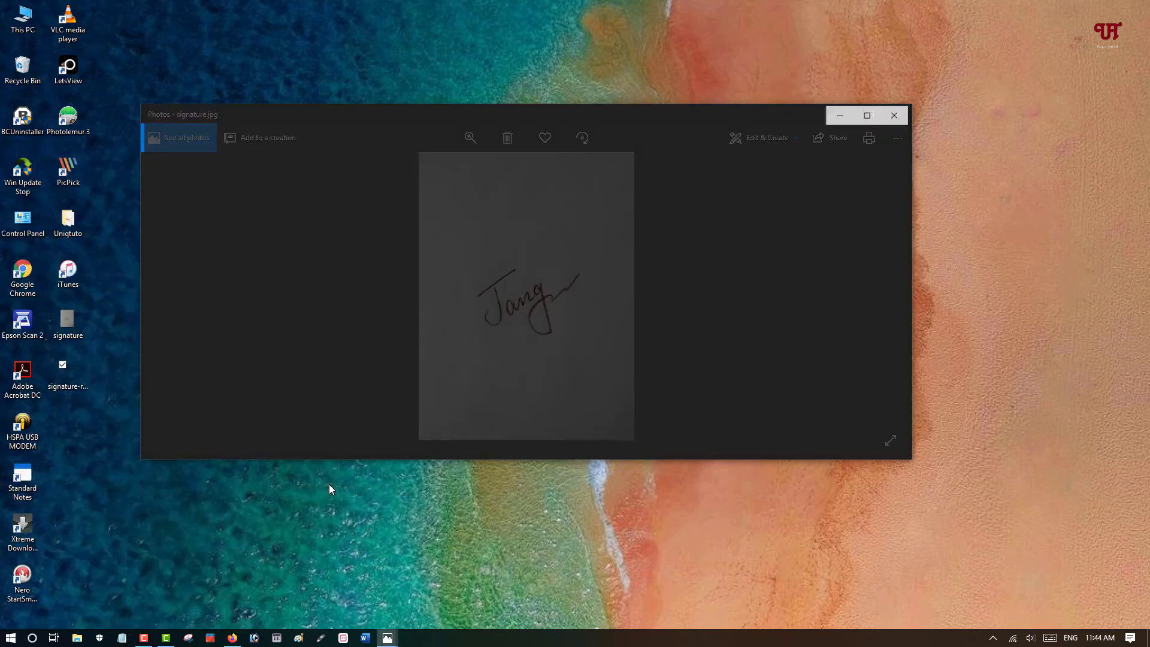
- Snap both photos side by side, zoom in to compare, then close the PNG viewer
{"action": "left_click_drag", "start_coordinate": [519, 114], "coordinate": [1148, 192]}
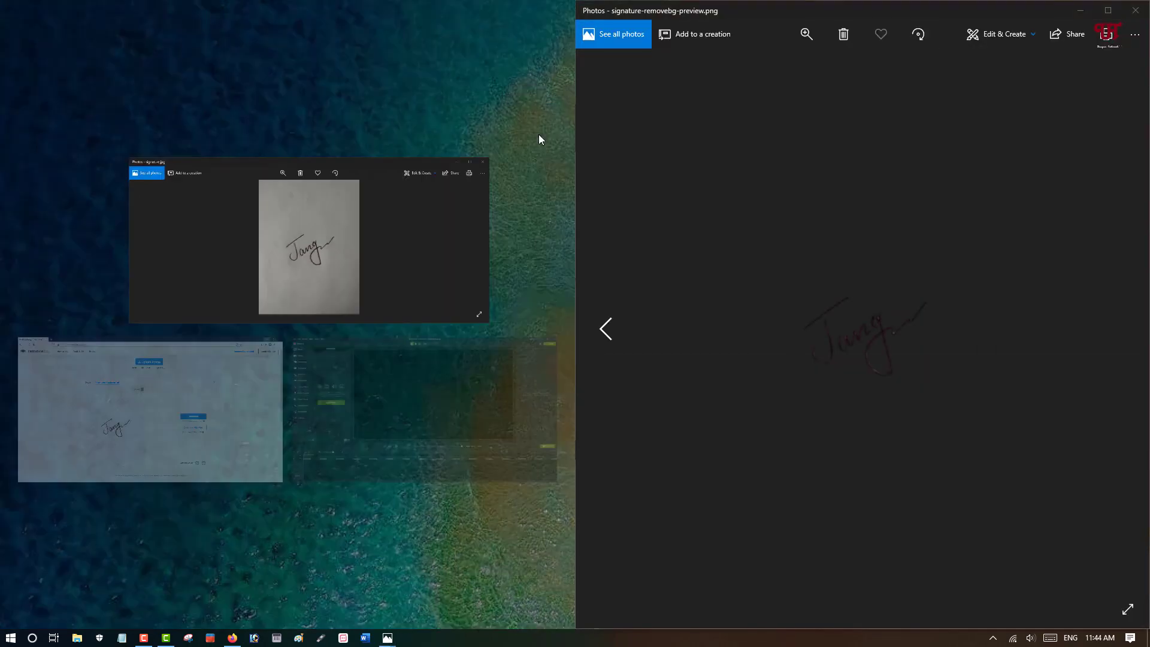
{"action": "left_click", "coordinate": [360, 203]}
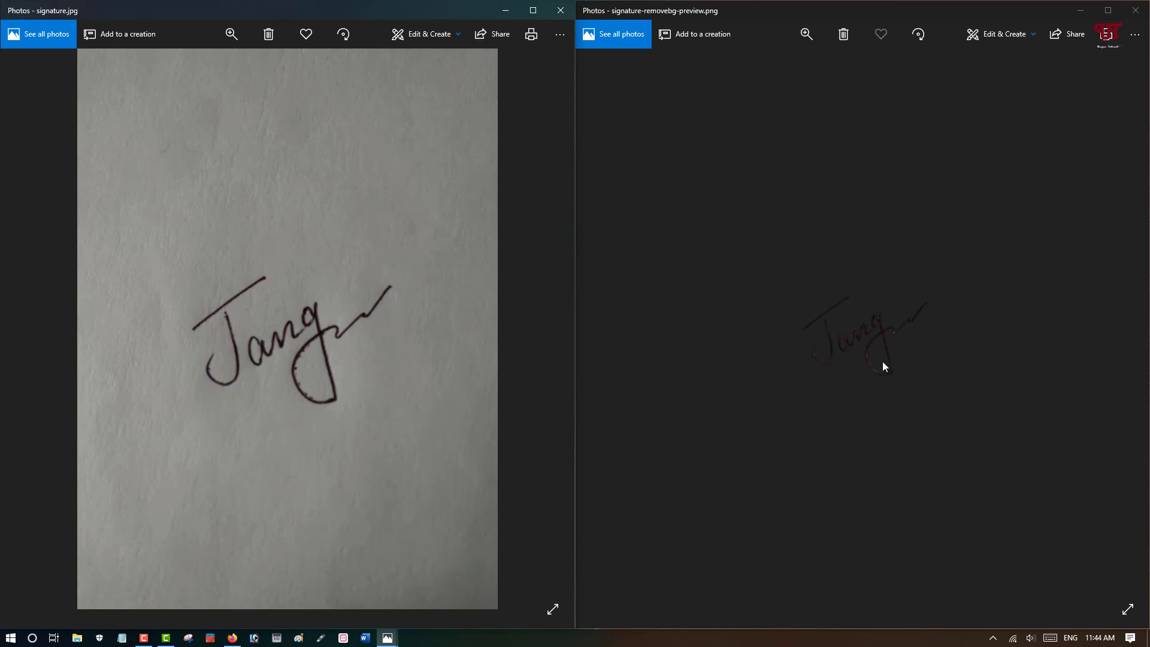
{"action": "key", "text": "Left"}
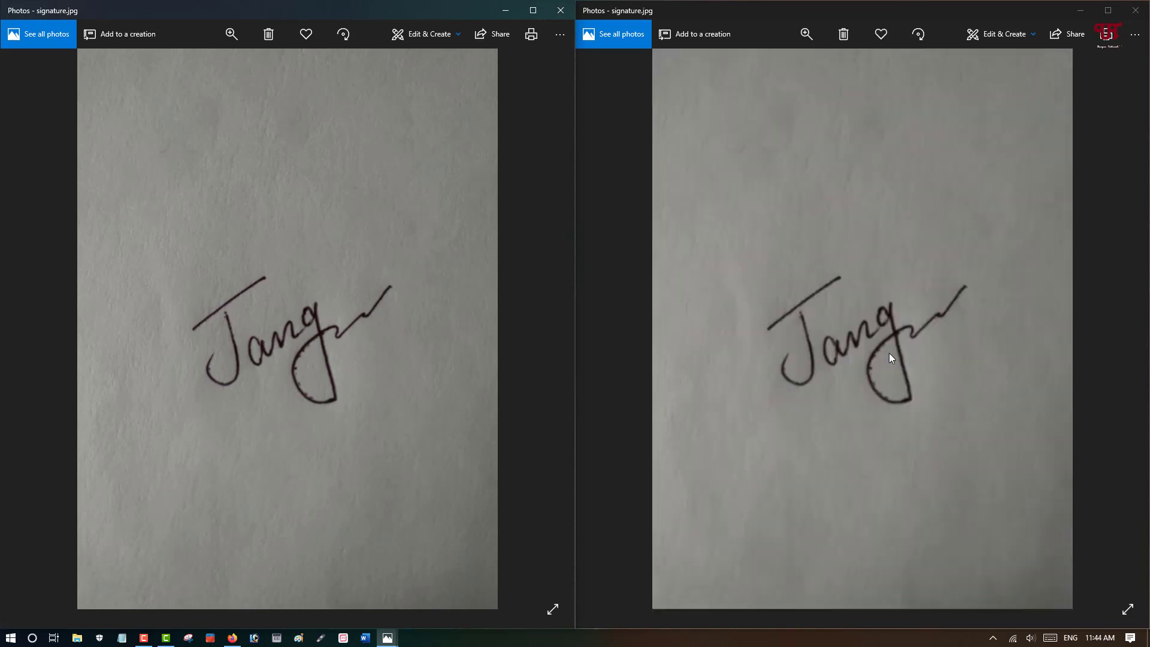
{"action": "key", "text": "Right"}
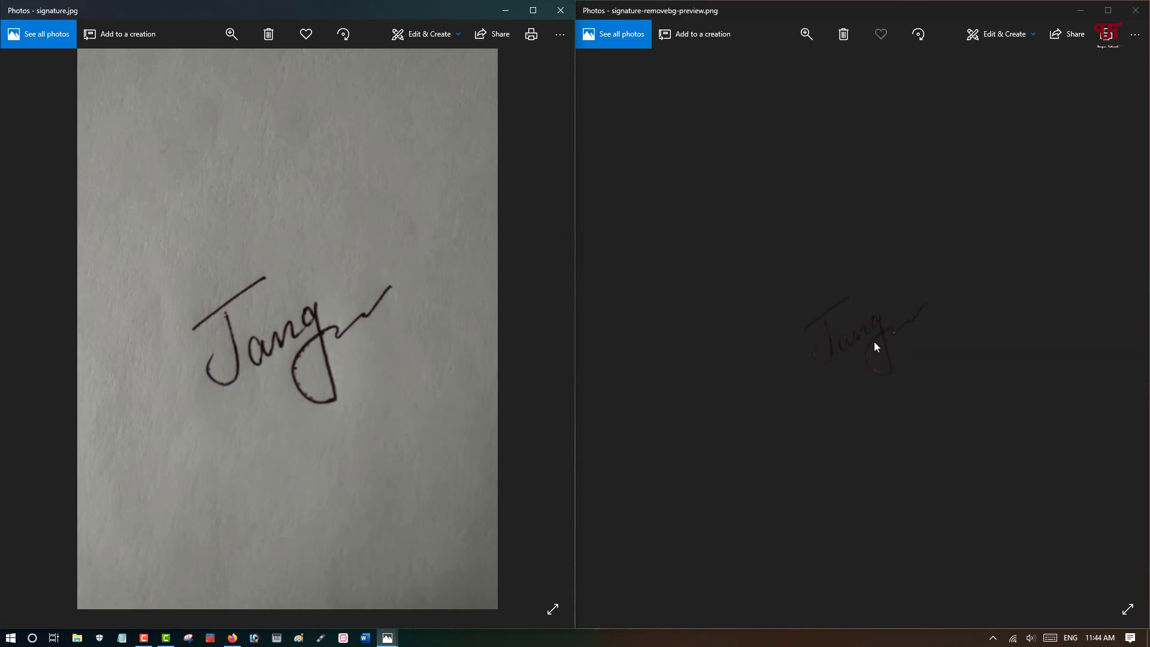
{"action": "scroll", "coordinate": [874, 340], "scroll_direction": "up", "scroll_amount": 2}
{"action": "scroll", "coordinate": [249, 360], "scroll_direction": "up", "scroll_amount": 2}
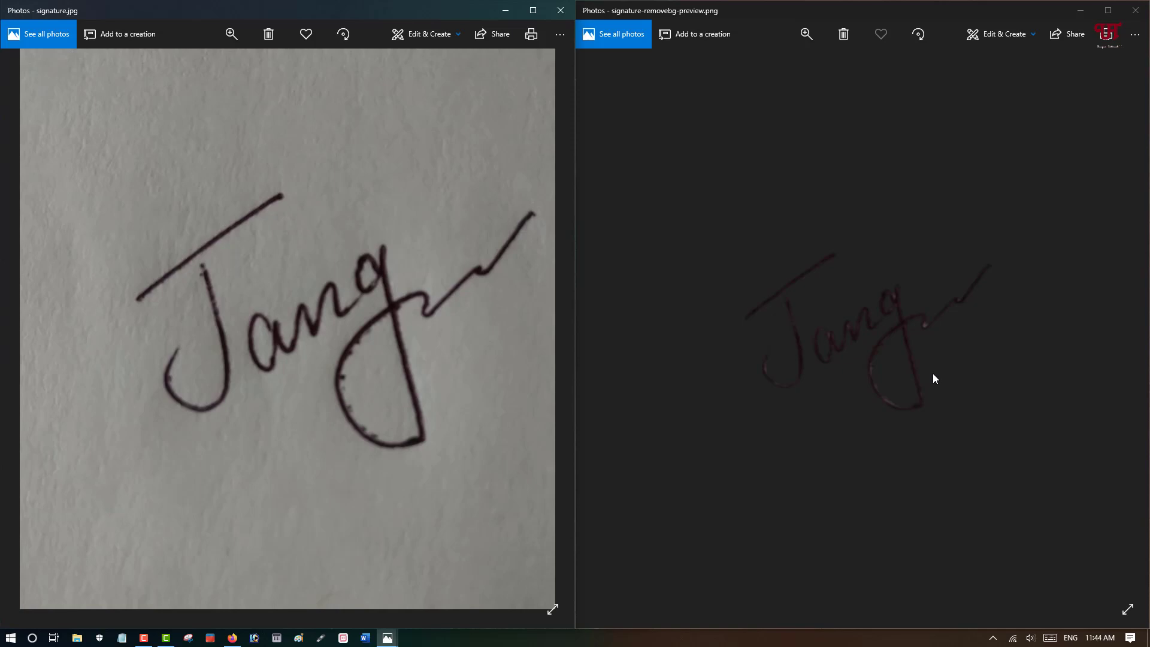
{"action": "left_click", "coordinate": [1146, 16]}
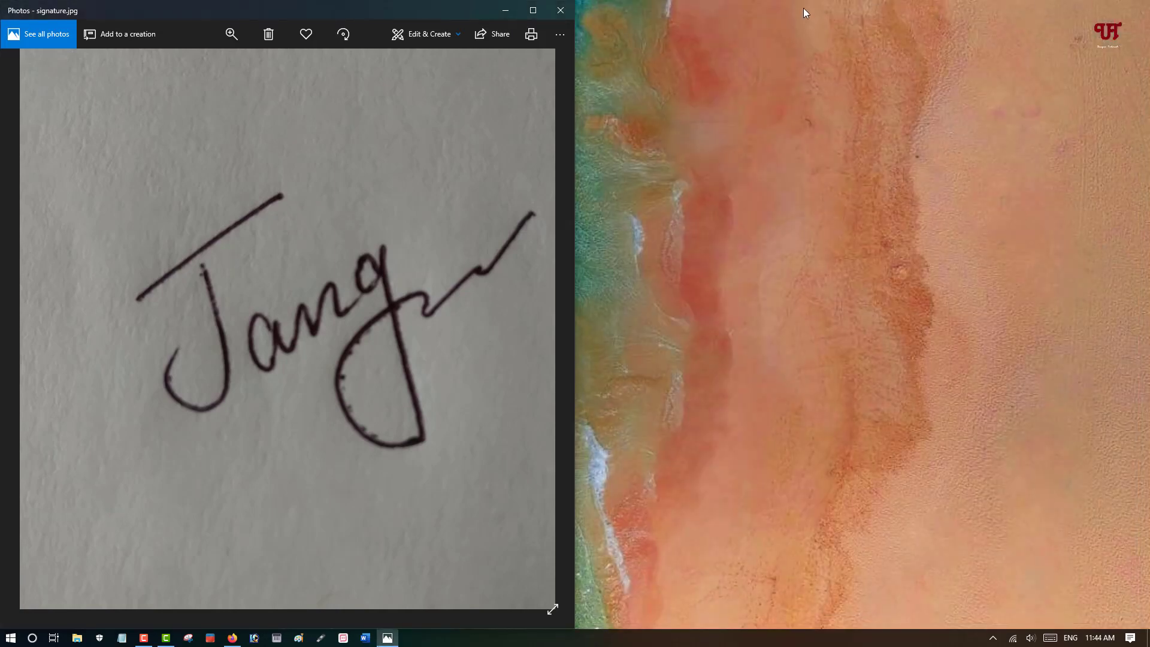
- Close the signature.jpg viewer and return to the remove.bg results page in Firefox
{"action": "left_click", "coordinate": [561, 12]}
{"action": "left_click", "coordinate": [232, 638]}
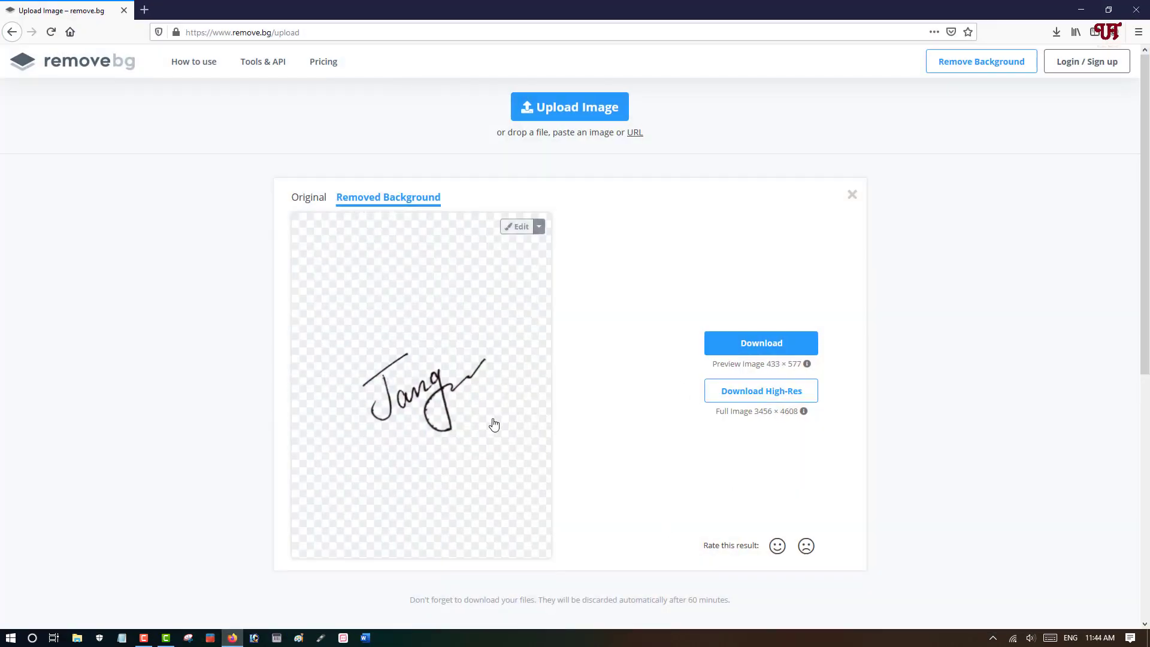